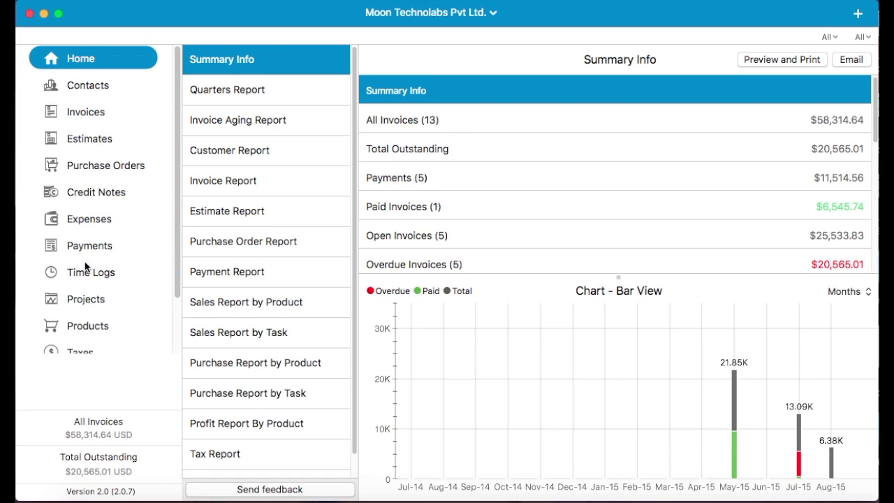
Open the App Settings options in the application's settings.
scroll(86, 264, down, 3)
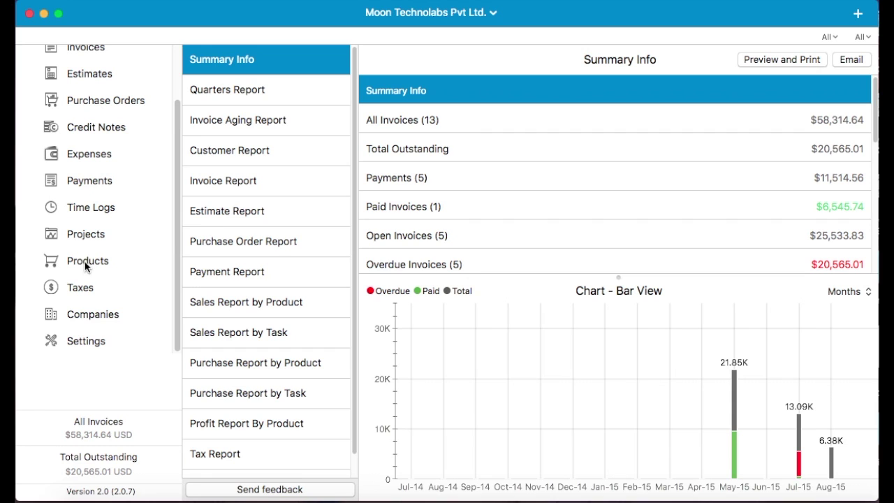
click(87, 340)
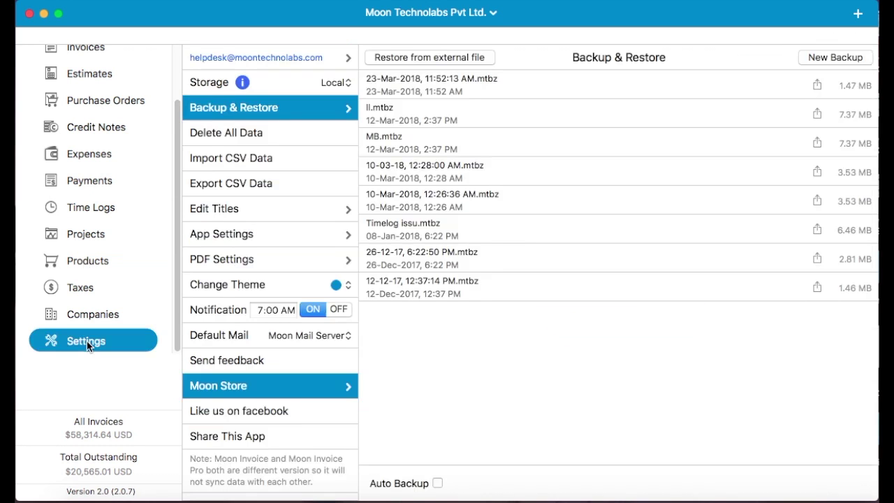
click(229, 238)
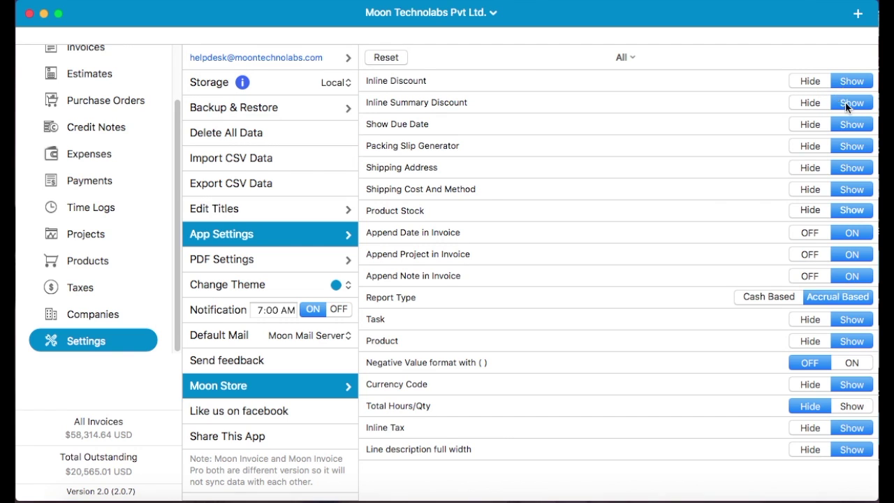
Open a blank new invoice, inspect the discount fields and columns of its tasks and products, and discard it.
scroll(107, 145, up, 3)
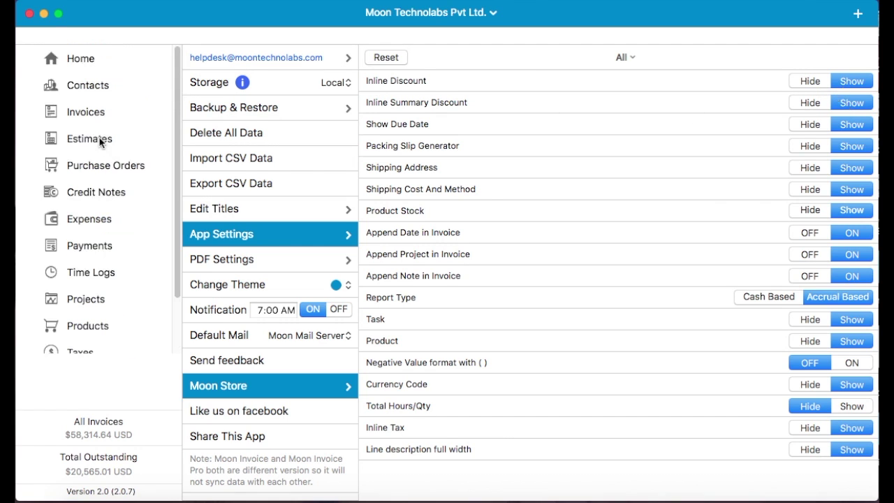
click(90, 111)
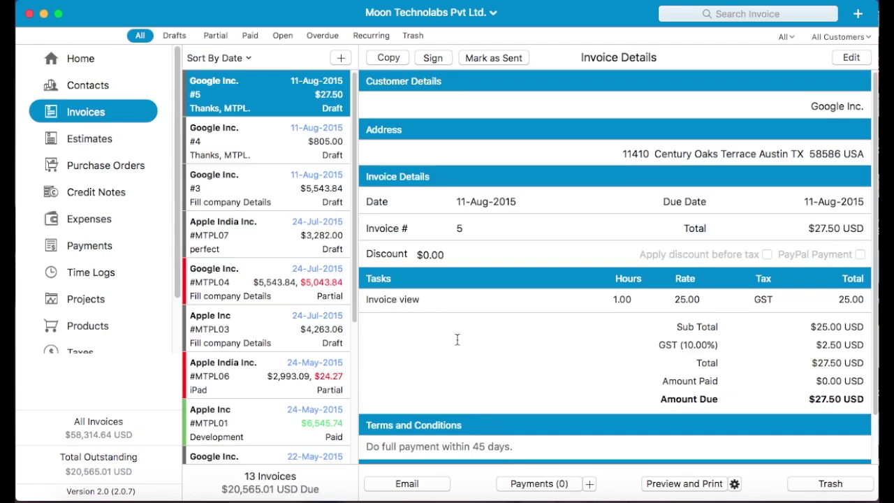
click(342, 59)
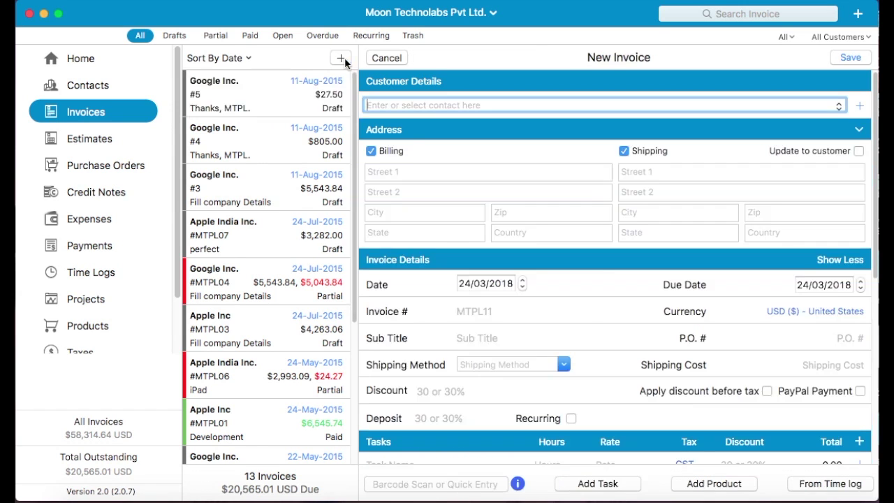
scroll(605, 279, down, 4)
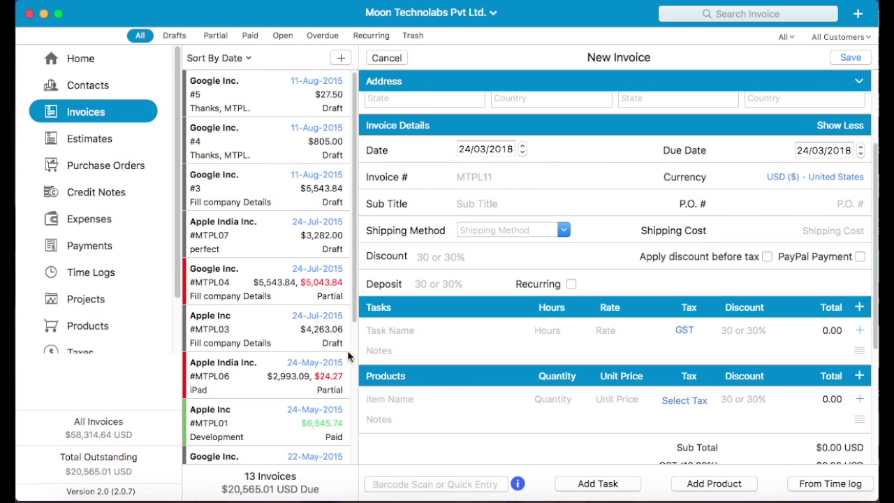
scroll(91, 308, down, 3)
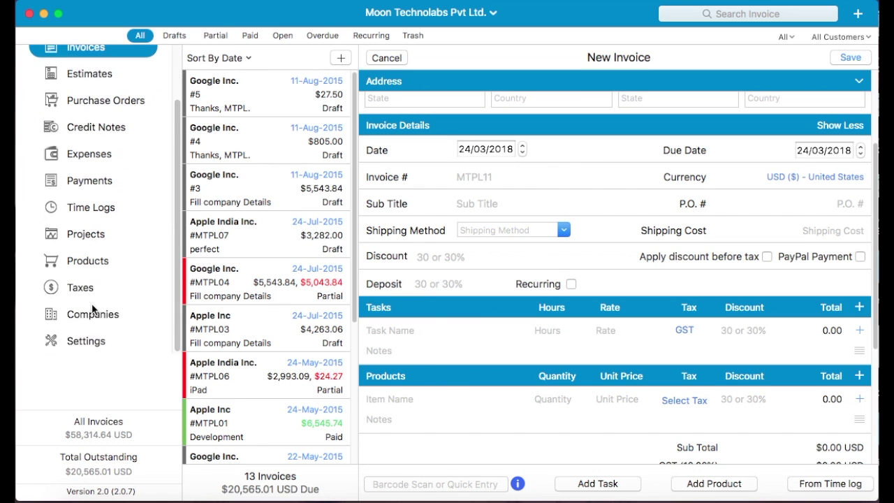
click(383, 60)
key(Return)
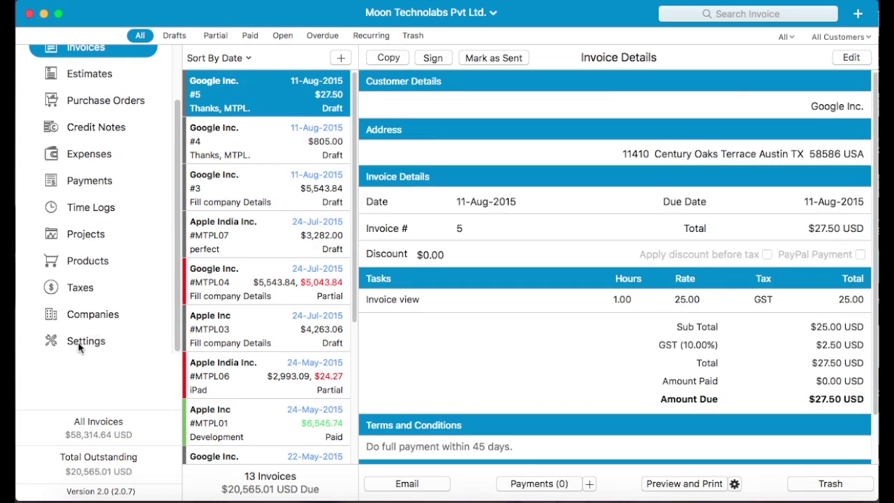
Set Inline Discount and Inline Summary Discount to Hide in App Settings.
click(114, 341)
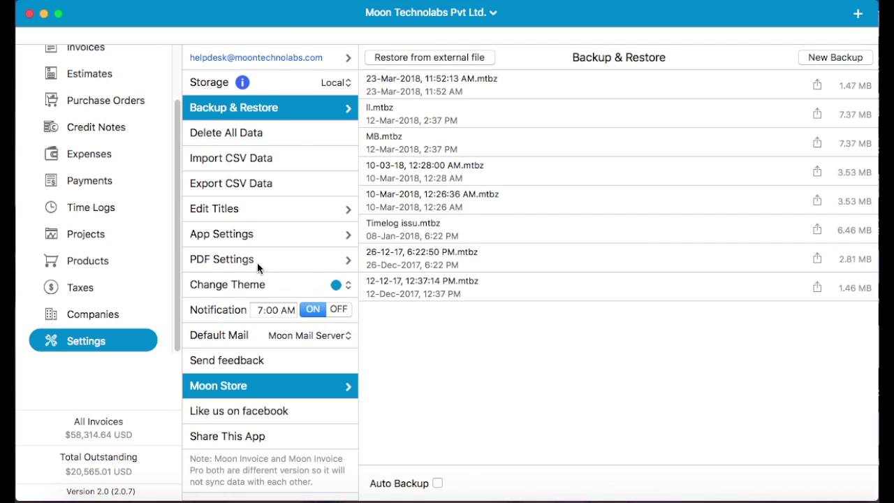
click(222, 237)
click(810, 81)
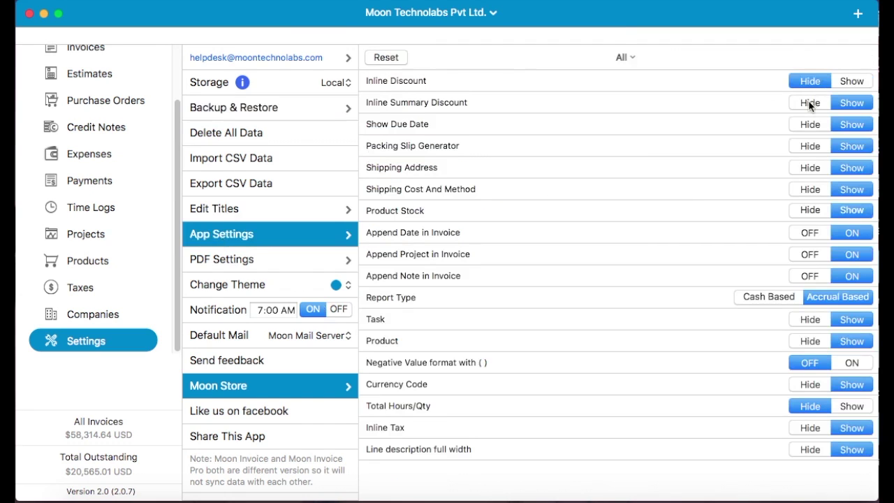
click(808, 102)
Check the task and product columns of a blank new invoice with the discount options hidden, and discard it.
scroll(113, 139, up, 3)
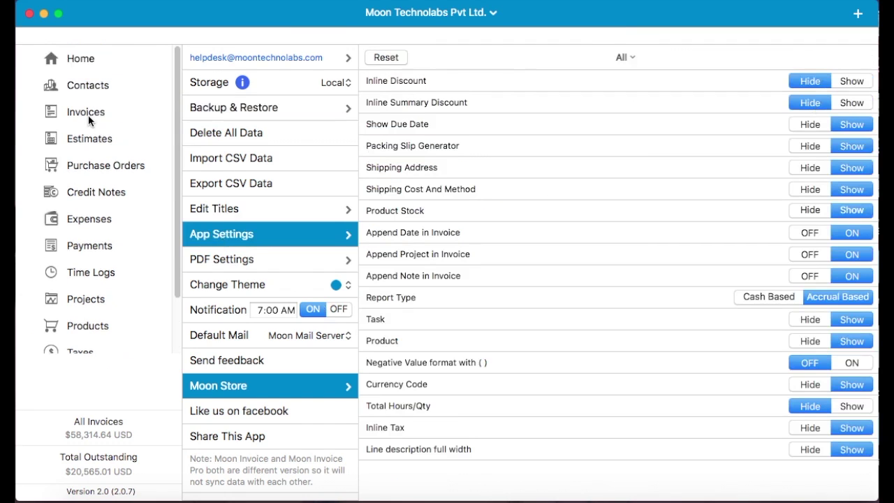
click(88, 115)
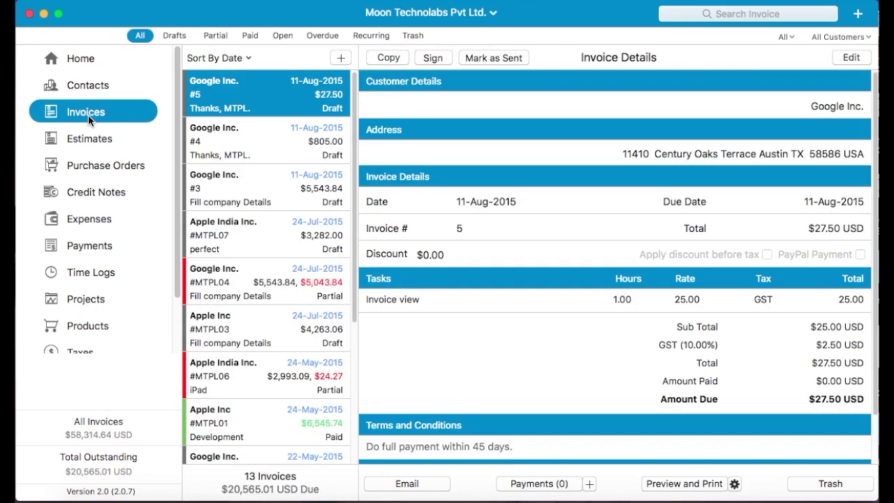
click(341, 58)
scroll(678, 384, down, 5)
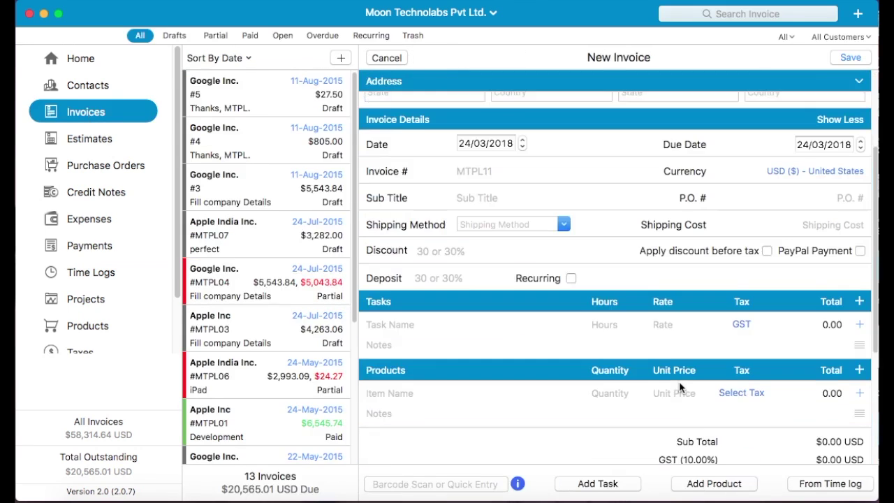
scroll(679, 381, down, 1)
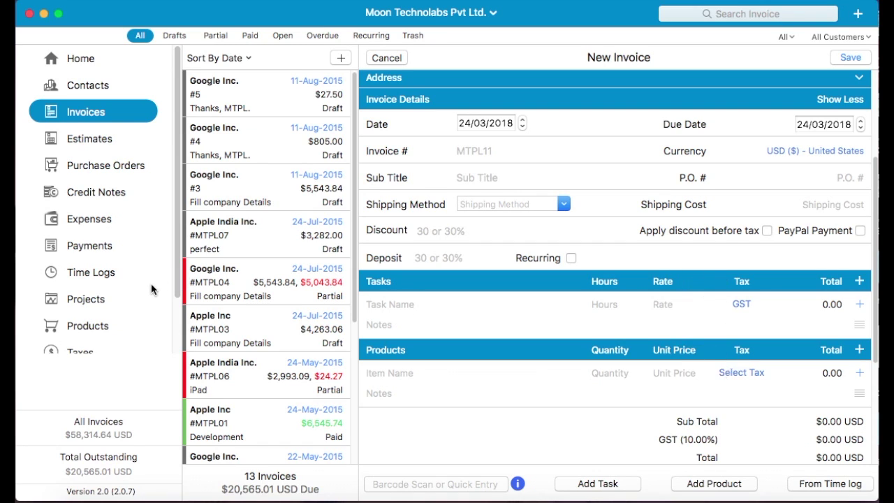
click(377, 58)
click(574, 193)
Set Shipping Address and Shipping Cost And Method to Hide in App Settings.
scroll(90, 294, down, 3)
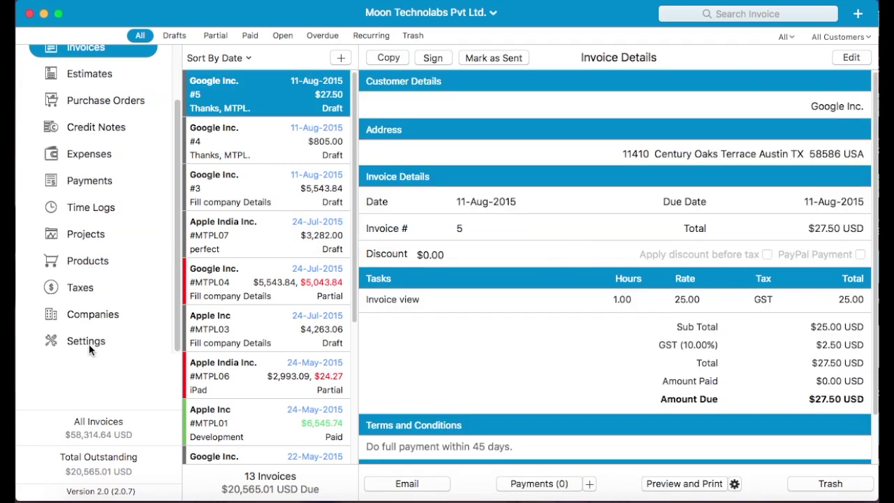
click(88, 339)
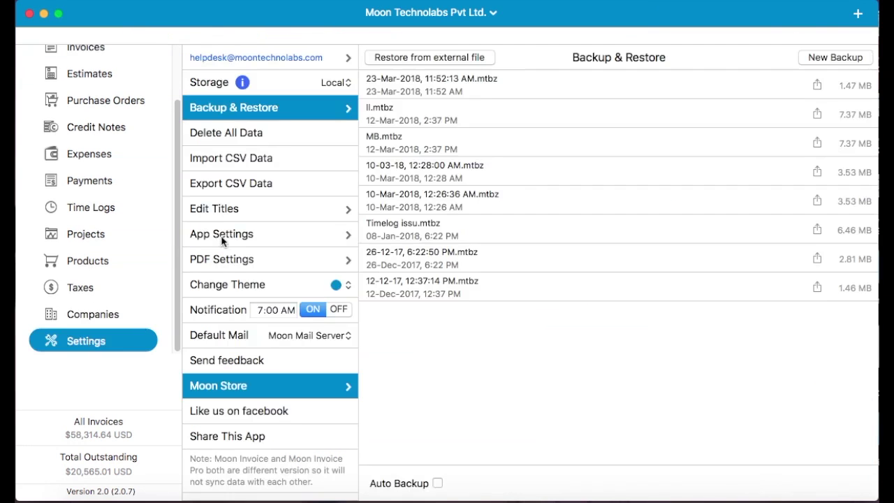
click(223, 241)
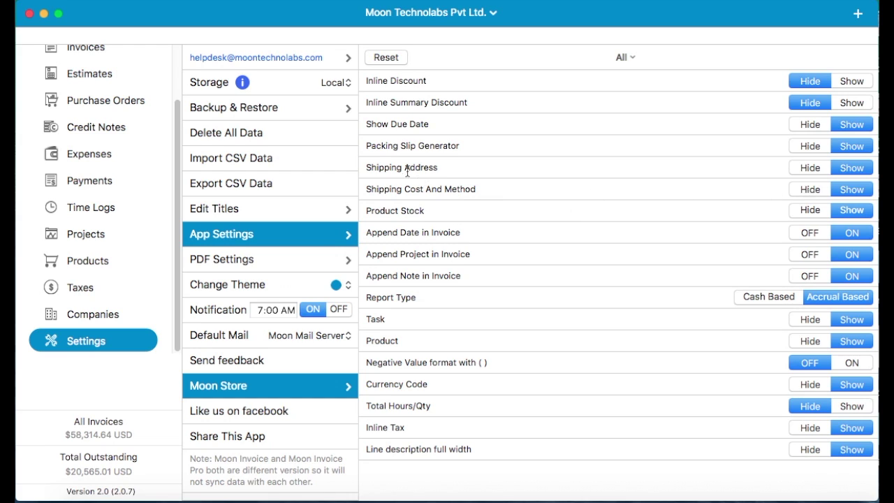
drag(384, 167, 438, 168)
drag(385, 189, 455, 190)
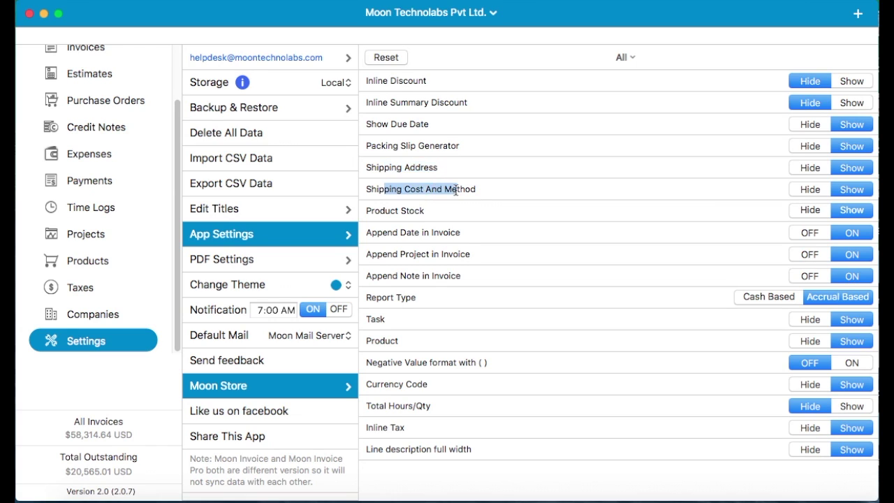
click(805, 164)
click(806, 189)
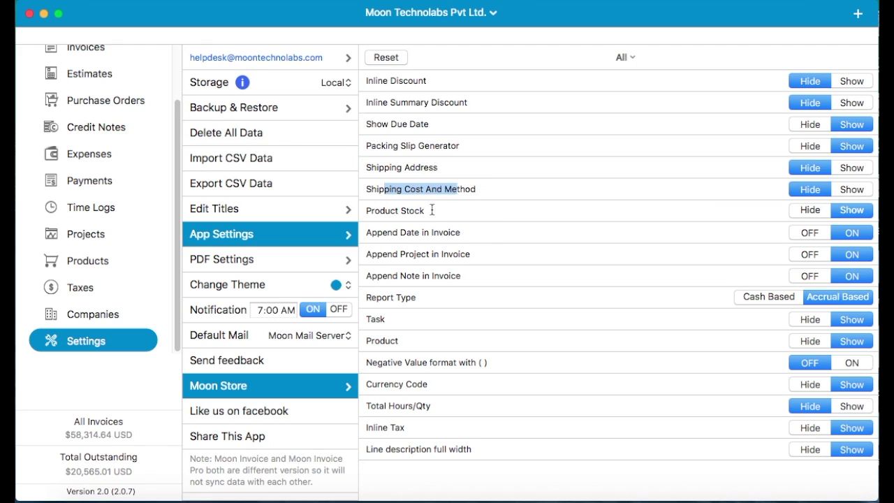
Switch Product Stock to Hide and back to Show.
click(807, 211)
click(845, 211)
Create an invoice from the 24-Mar-2018 Print Cheque time log, examine its task line and notes, and discard it.
click(83, 212)
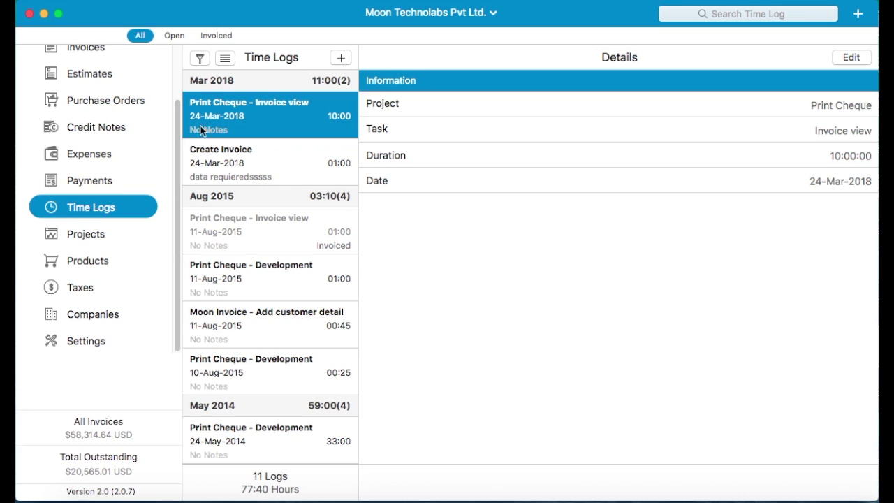
click(224, 61)
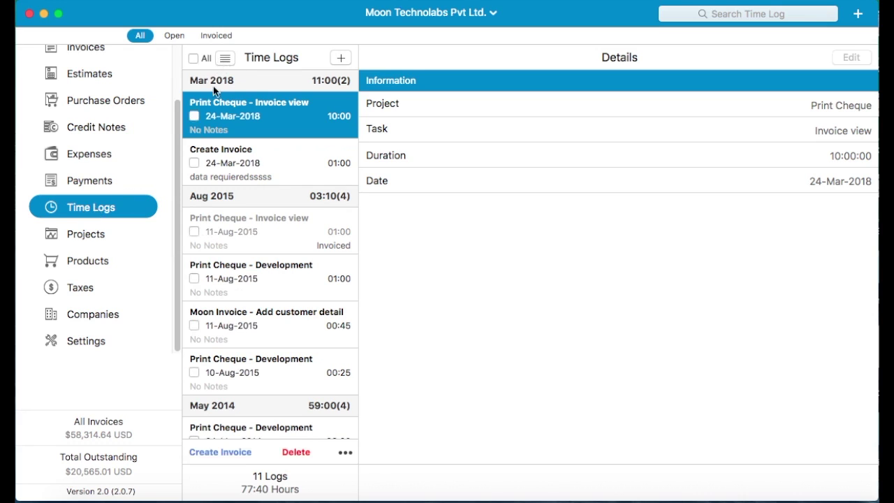
click(194, 116)
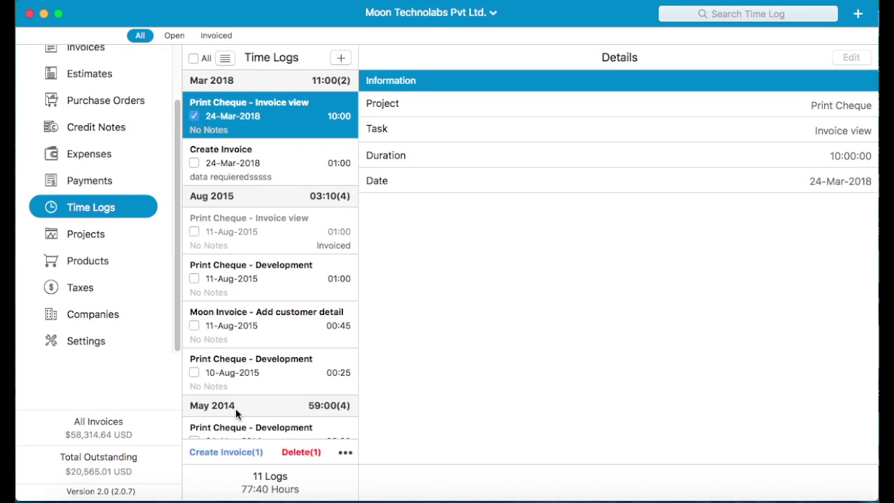
click(241, 451)
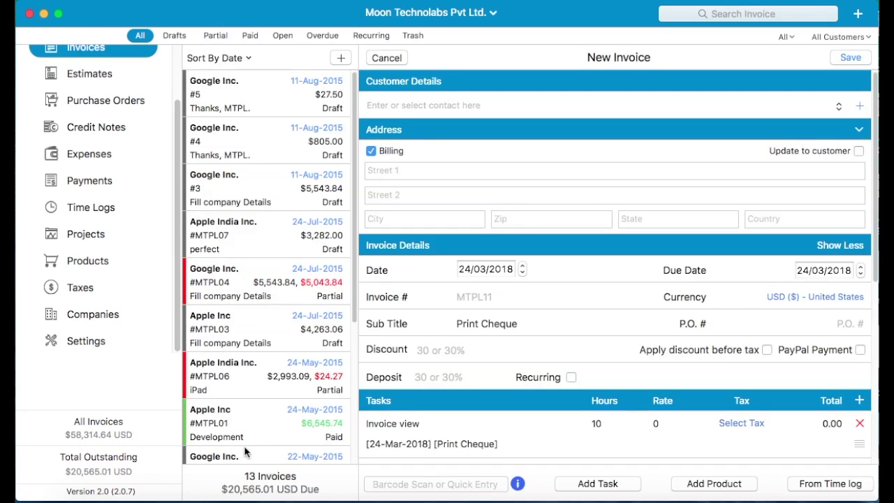
scroll(463, 328, down, 5)
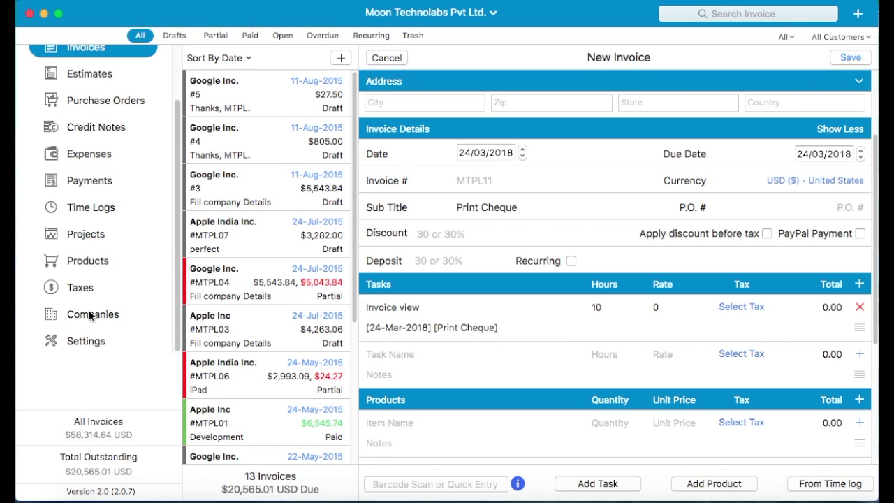
click(91, 341)
click(567, 186)
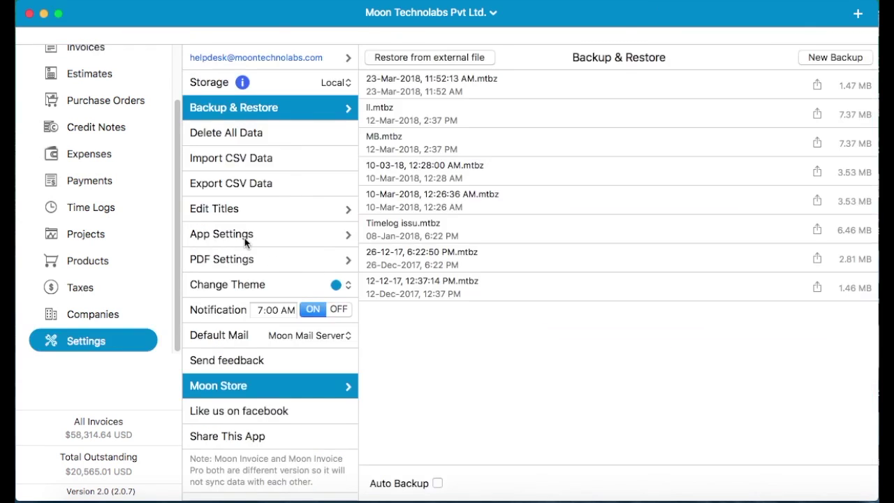
Switch the Task and Product options to Hide and back to Show in App Settings.
click(246, 242)
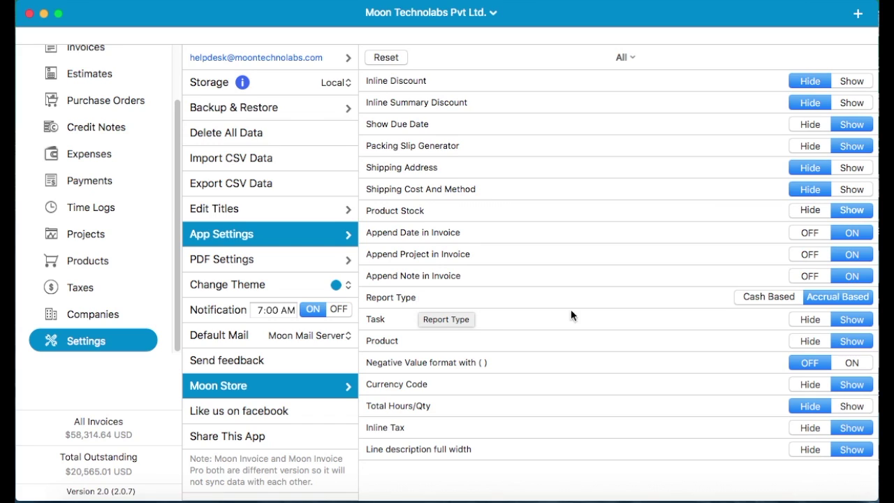
click(806, 320)
click(806, 343)
click(844, 319)
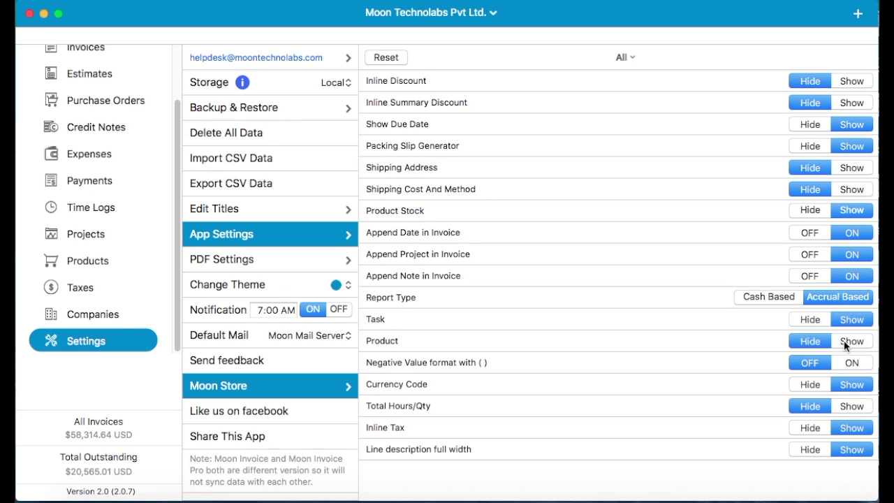
click(843, 340)
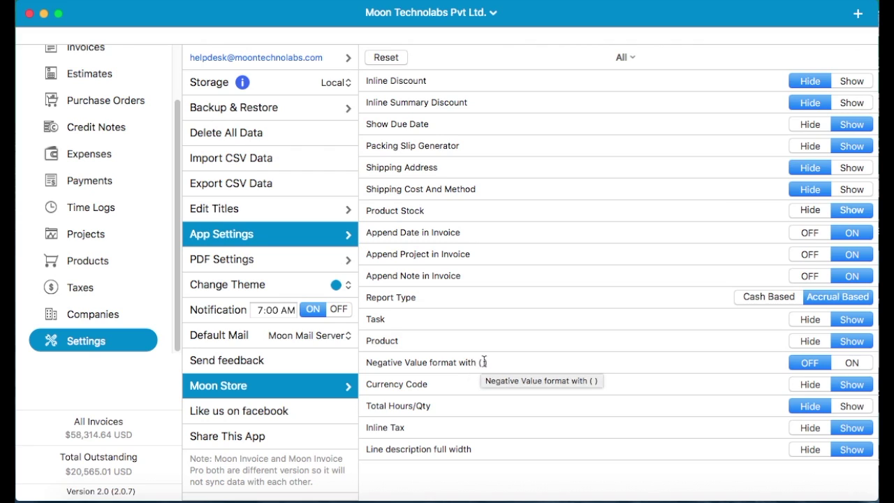
Switch Negative Value format with ( ) on and off again, and toggle Currency Code between Hide and Show, ending on Show.
click(858, 368)
click(812, 367)
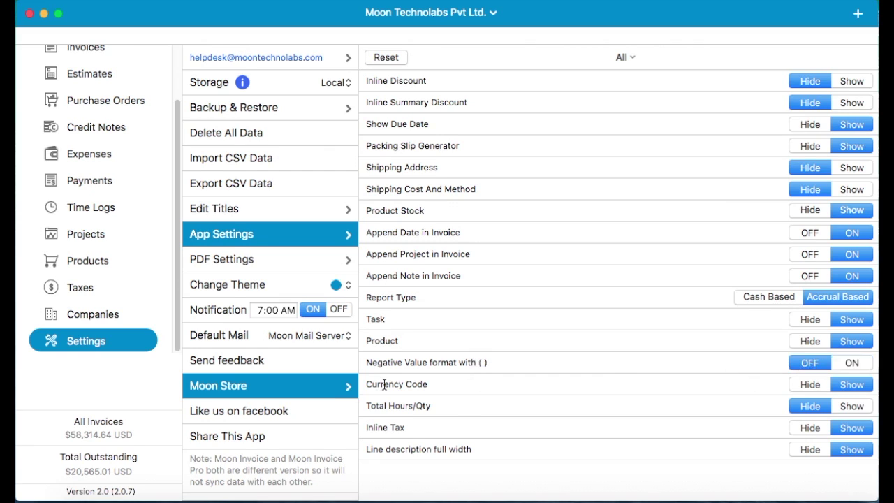
click(803, 381)
click(852, 386)
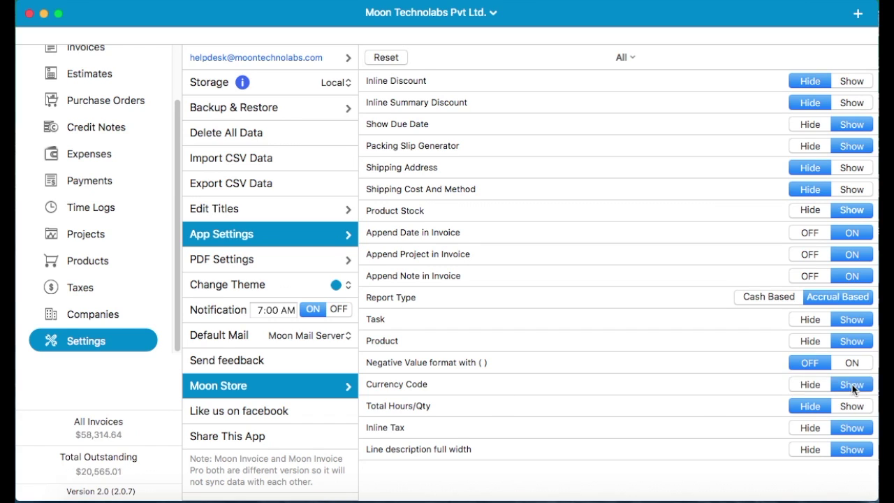
click(811, 385)
click(841, 386)
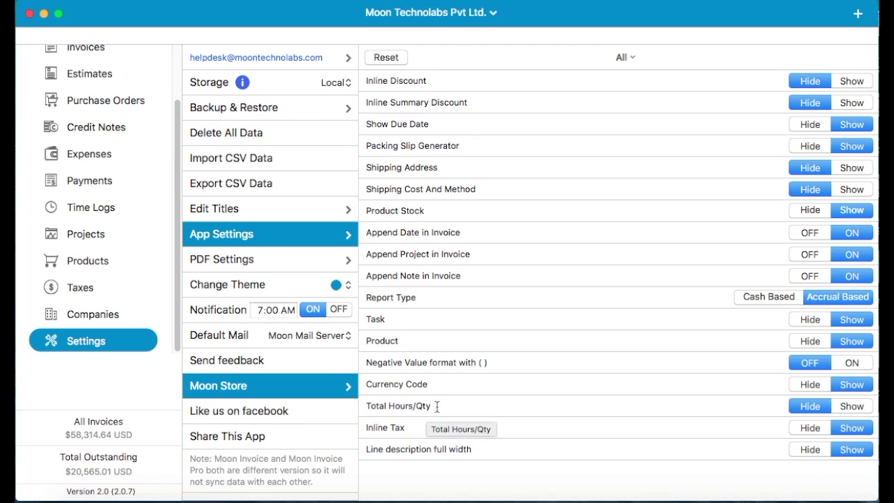
Switch Total Hours/Qty to Show and back to Hide.
drag(437, 406, 371, 405)
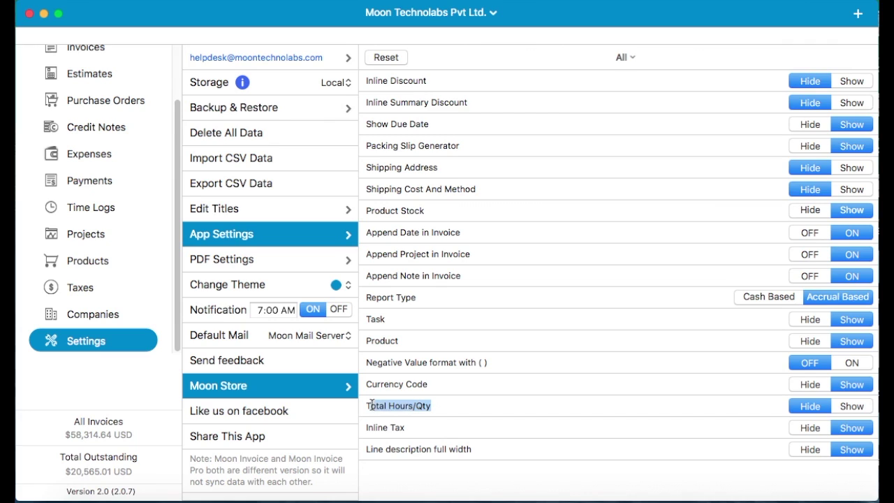
click(372, 404)
click(851, 406)
click(806, 406)
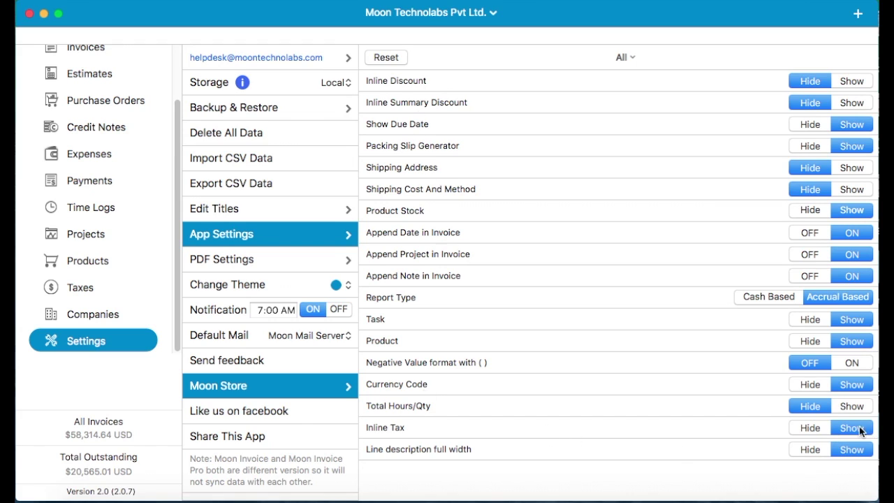
Start a new invoice, check the Tax column in its Tasks and Products sections, and discard the invoice.
scroll(104, 70, up, 4)
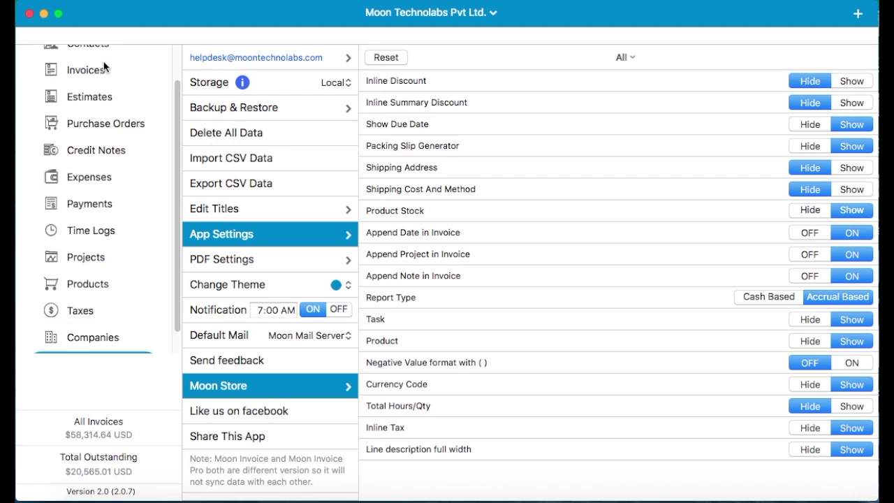
click(96, 114)
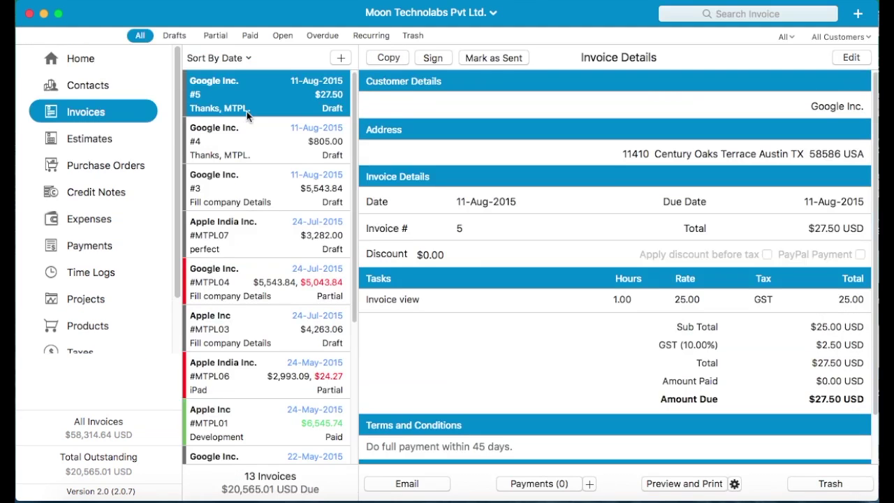
click(341, 59)
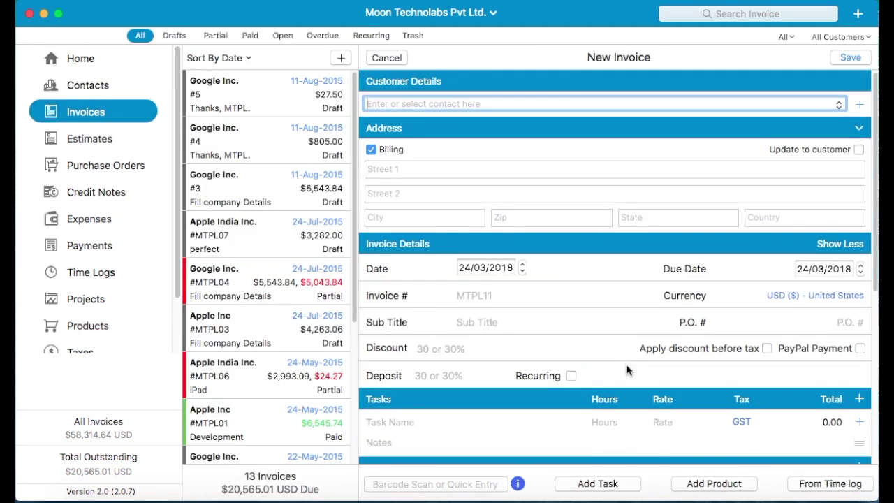
scroll(615, 368, down, 3)
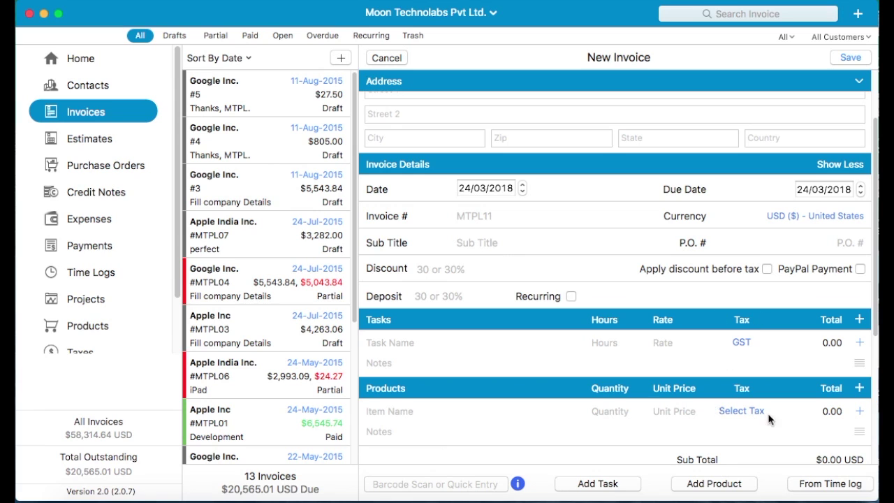
click(387, 59)
click(577, 189)
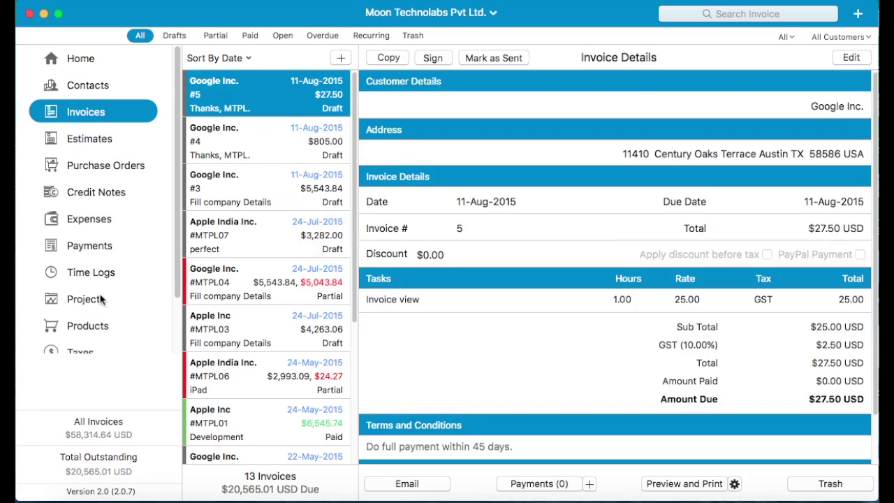
Set the Inline Tax option to Hide in App Settings.
scroll(100, 299, down, 3)
click(82, 343)
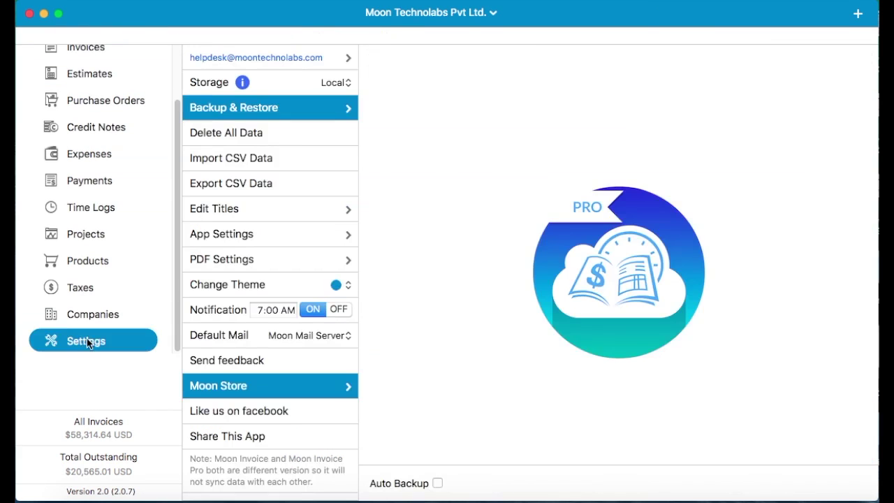
click(221, 235)
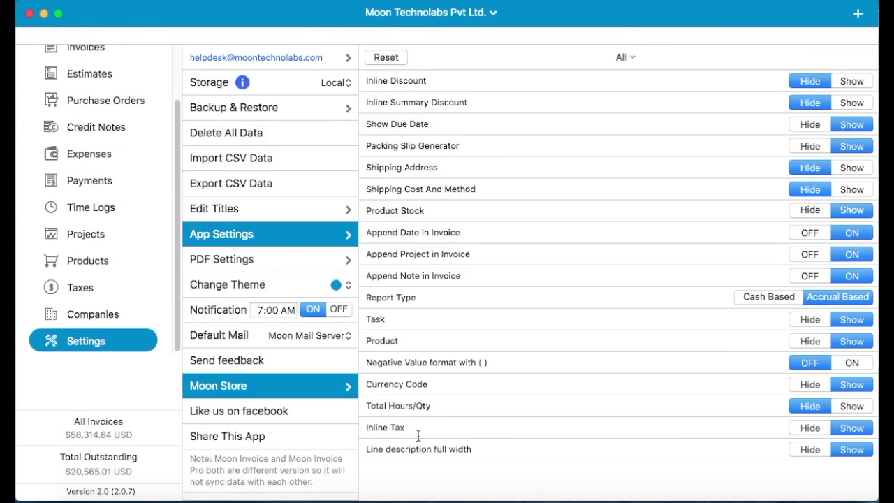
click(805, 427)
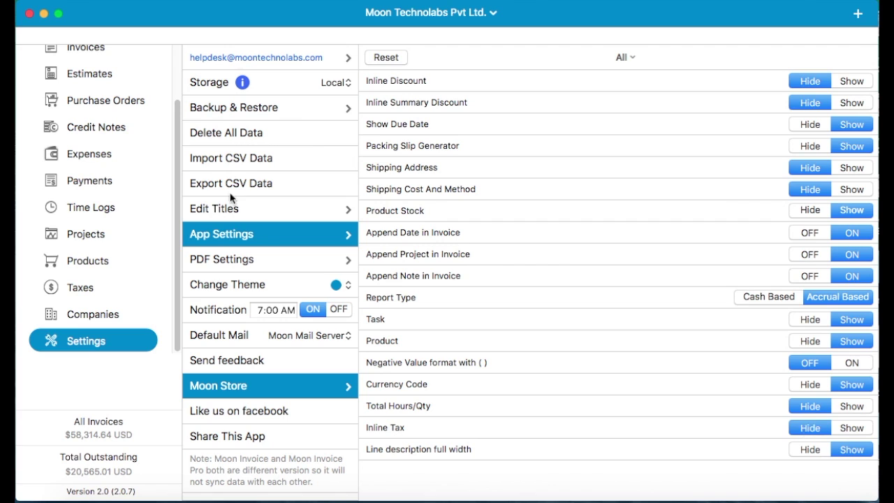
Start another new invoice, examine its task and product columns with inline tax hidden, and discard it by returning to Settings.
scroll(89, 105, up, 3)
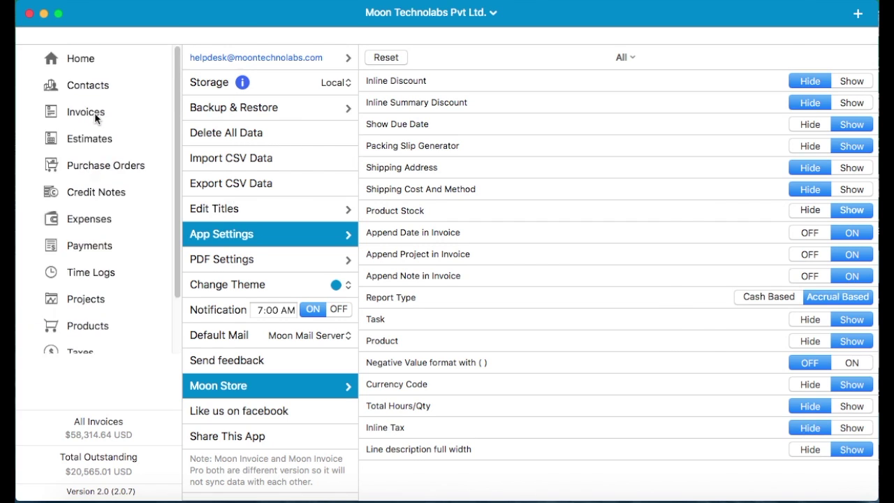
click(94, 112)
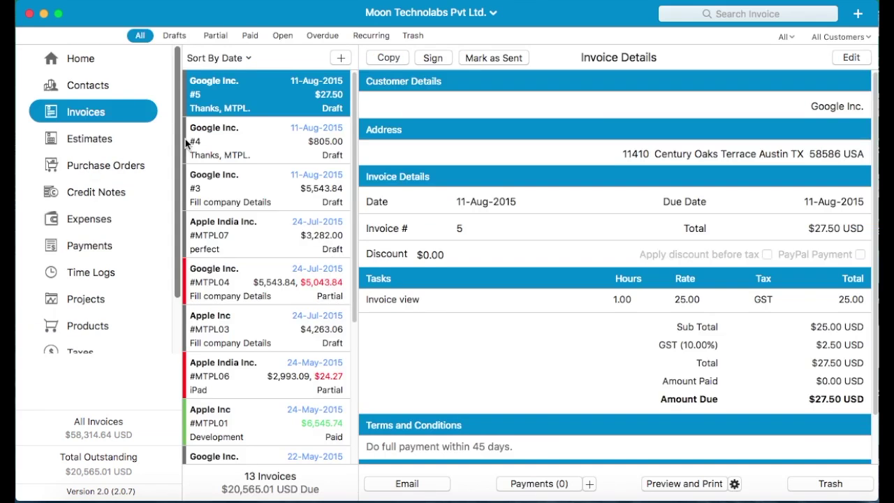
click(341, 60)
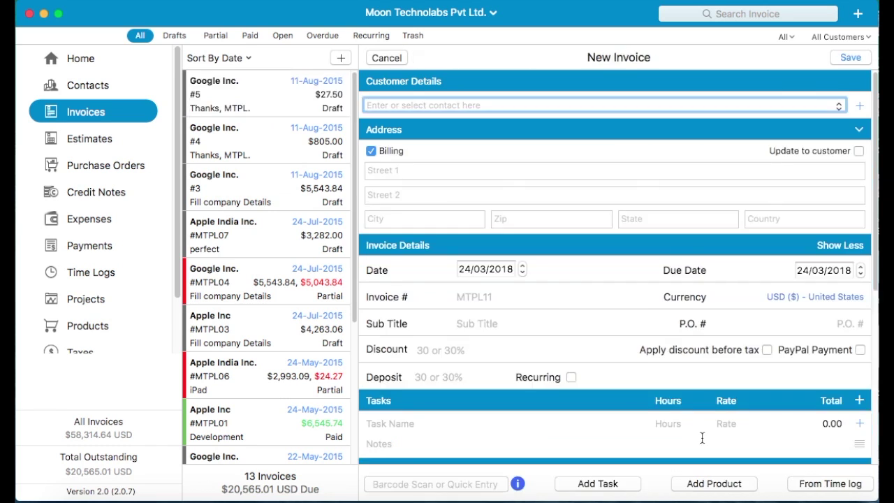
scroll(702, 437, down, 5)
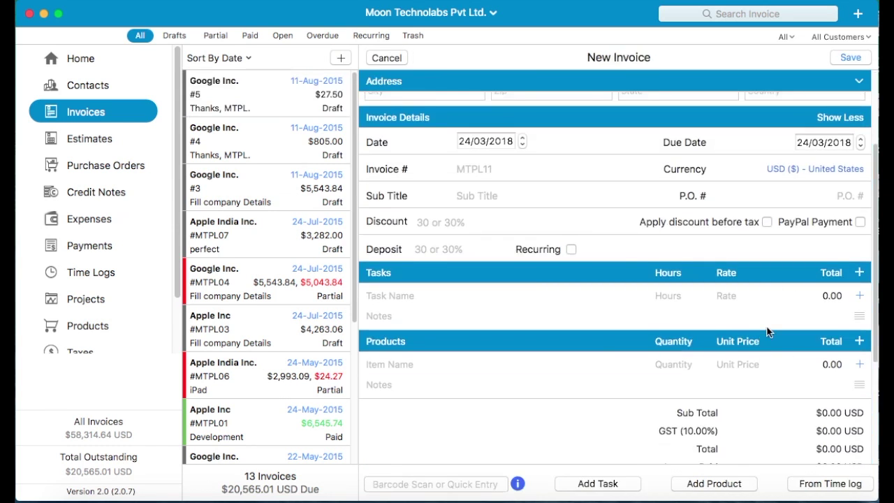
scroll(118, 311, down, 3)
click(91, 342)
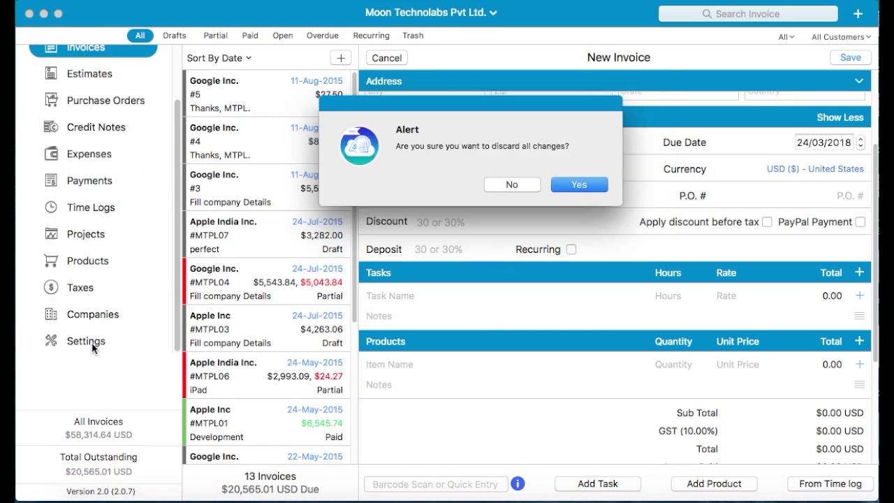
click(573, 183)
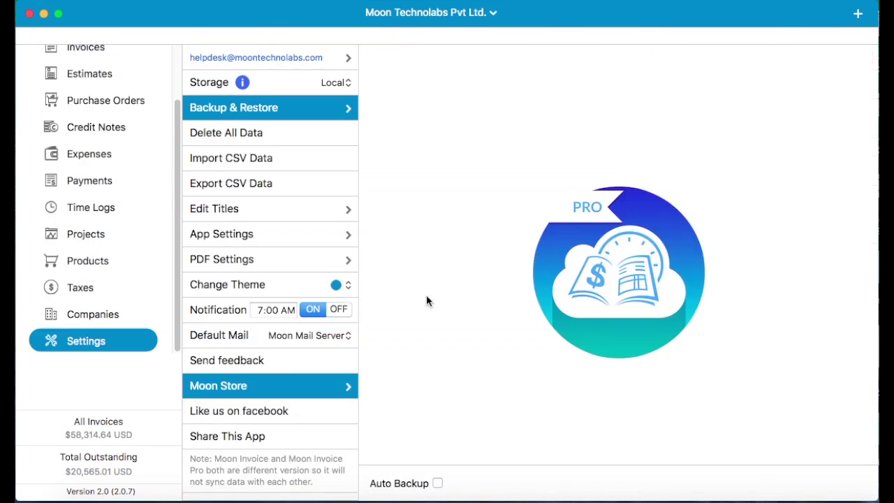
Switch the Line description full width option to Hide and back to Show in App Settings.
click(232, 232)
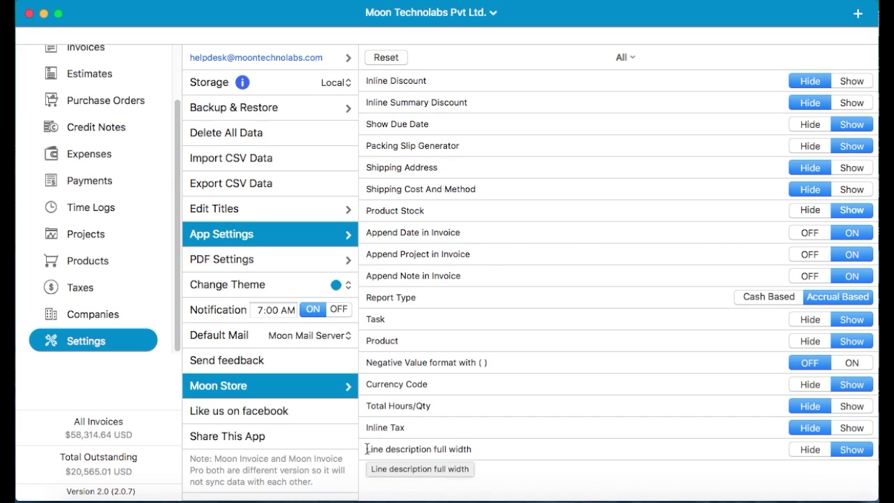
click(841, 448)
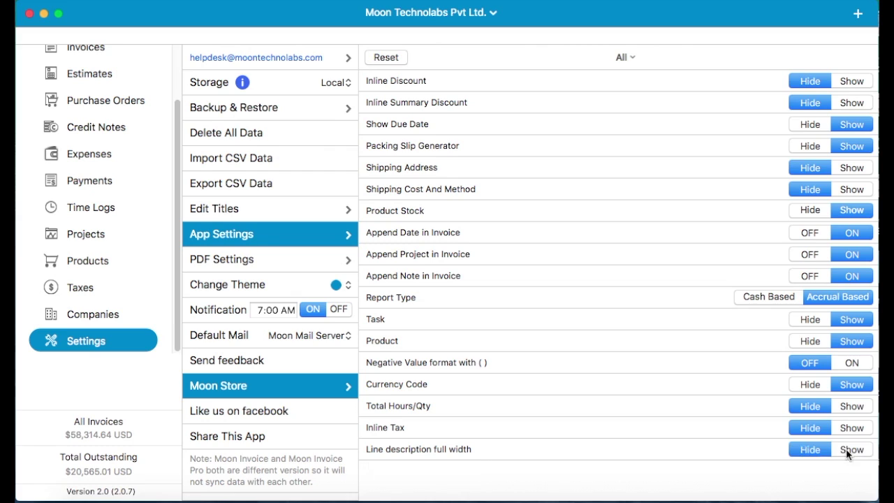
click(851, 449)
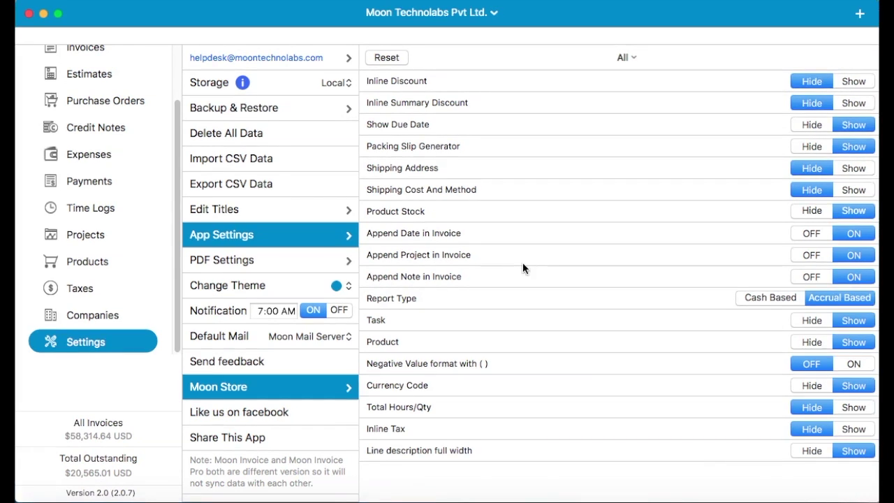
Filter the App Settings options by Invoice to review them, and restore the filter to All.
click(635, 60)
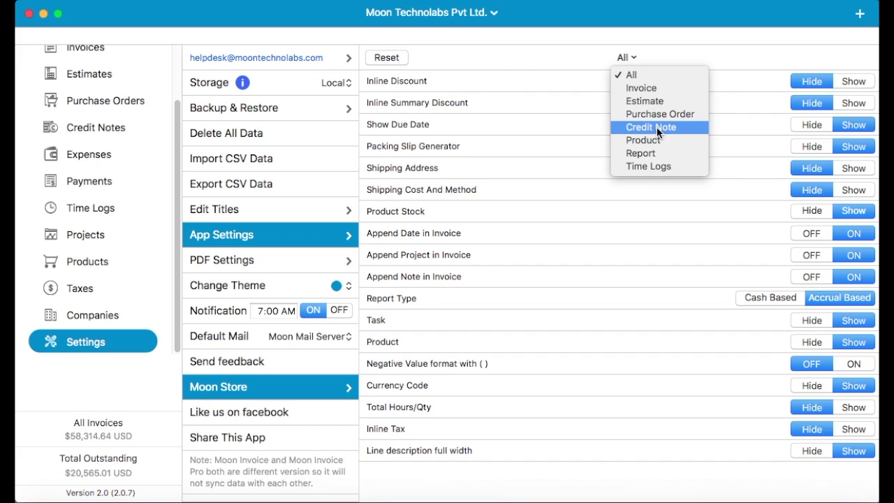
click(641, 89)
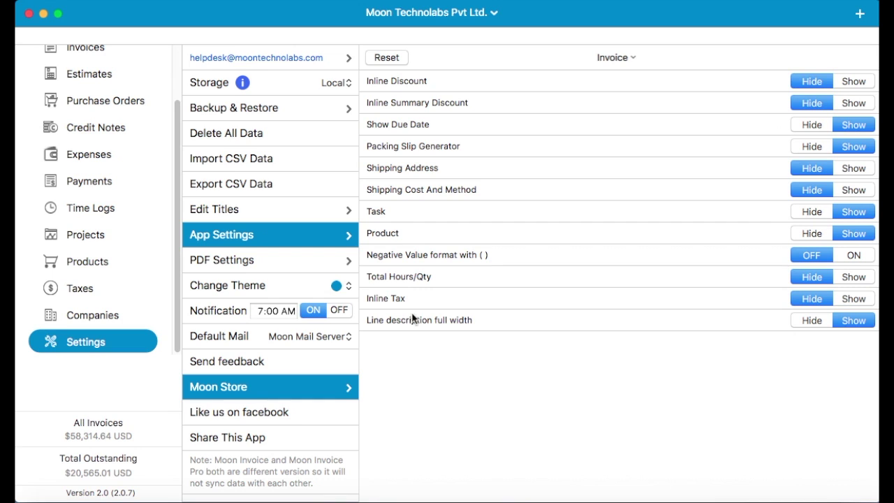
click(632, 60)
click(618, 72)
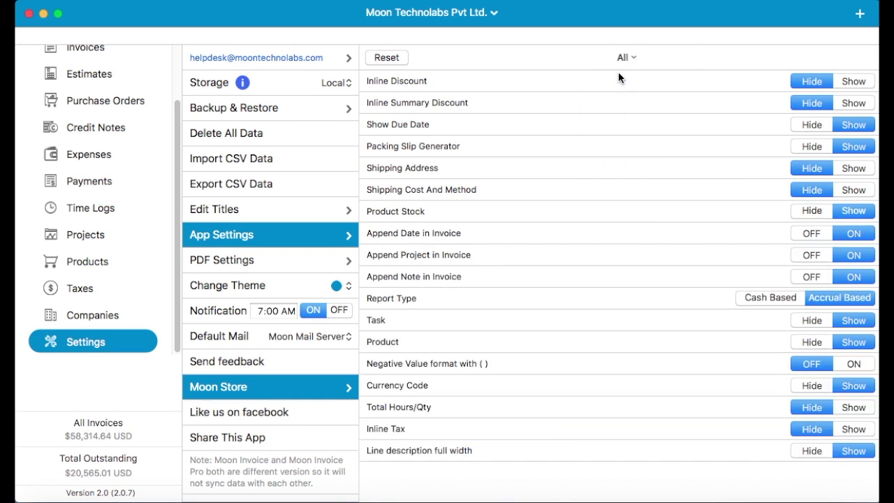